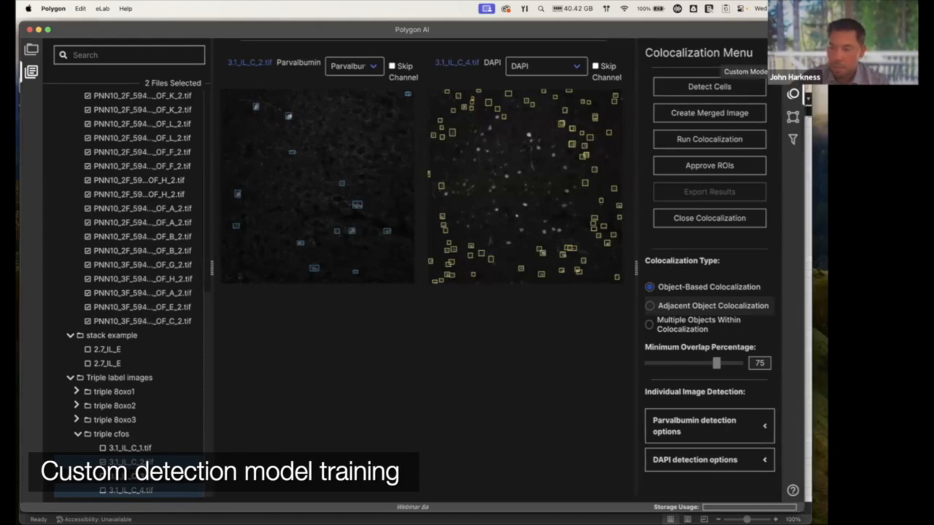
Show the custom models list, and open the first three images in the Sub 5F folder
click(793, 93)
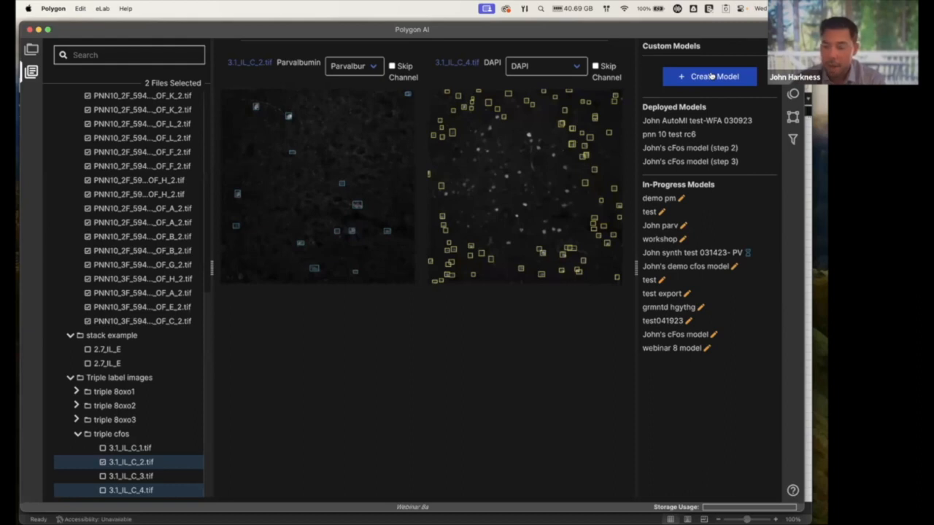
scroll(151, 184, up, 8)
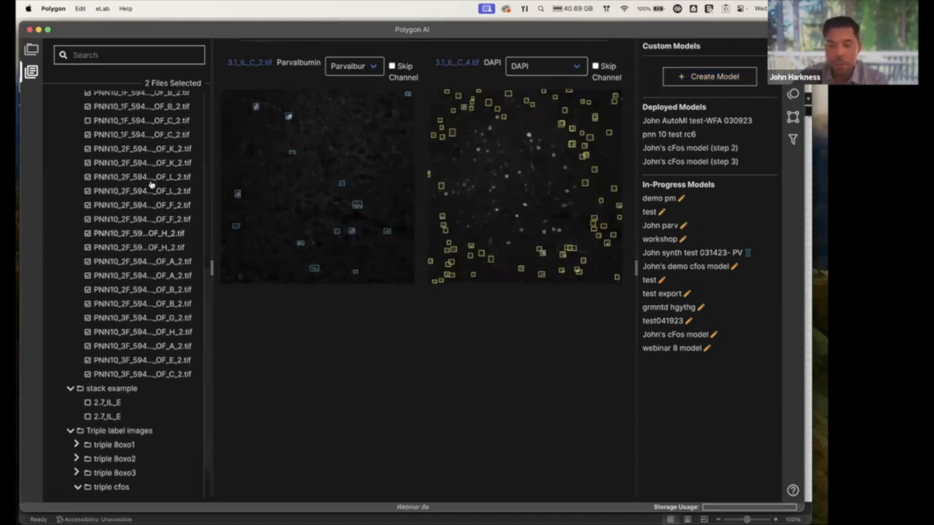
scroll(151, 183, up, 3)
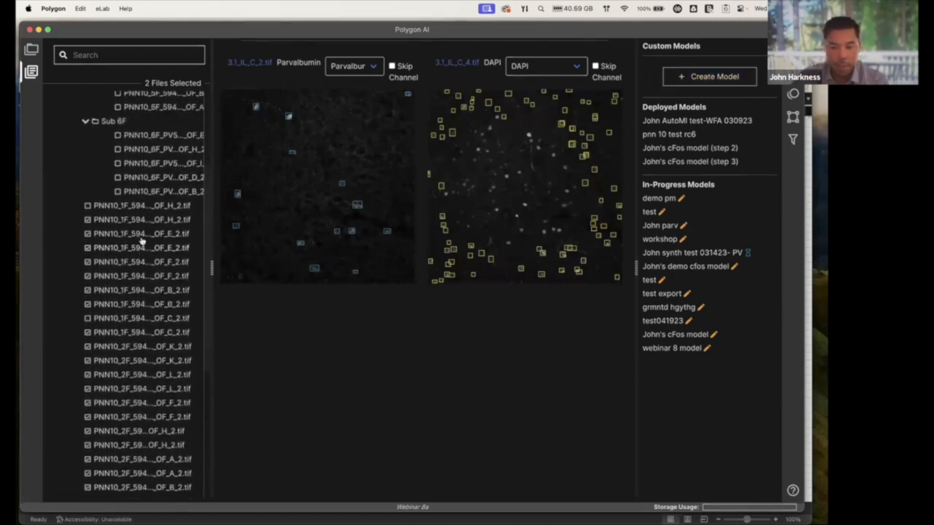
click(143, 162)
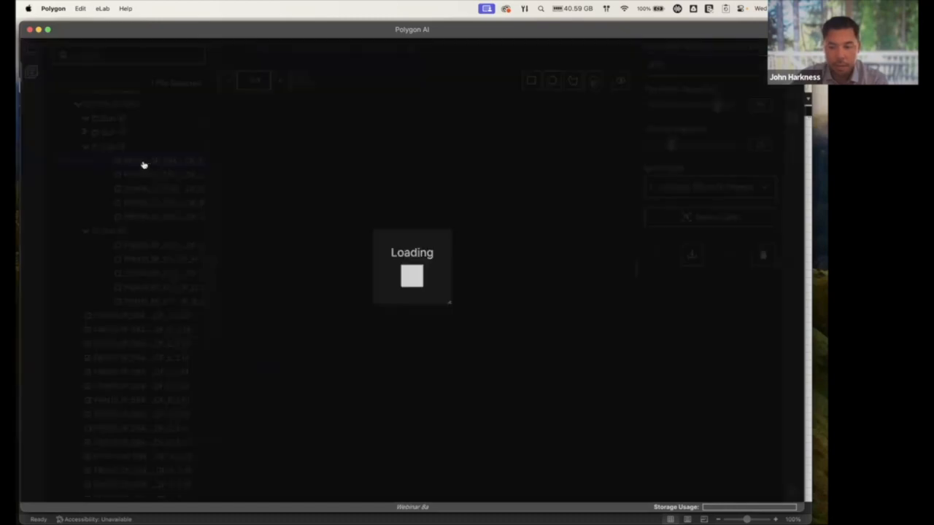
click(155, 175)
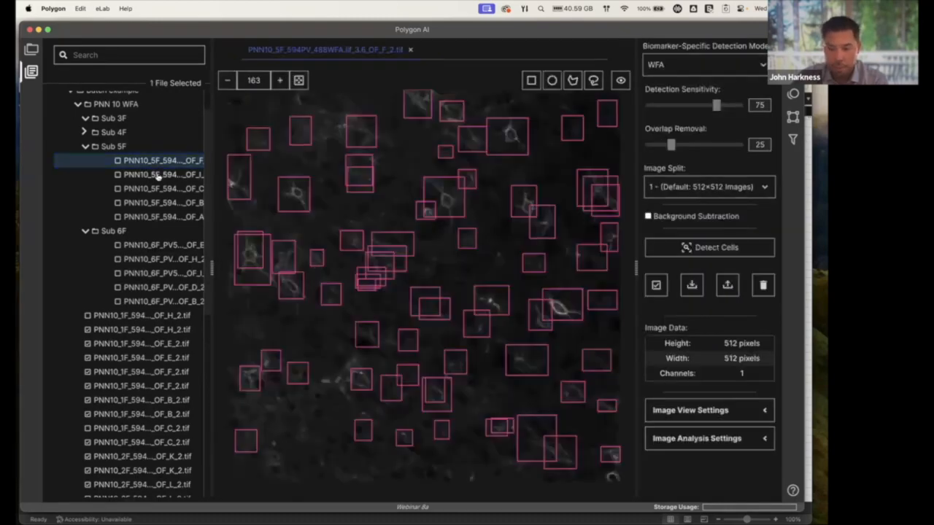
click(153, 189)
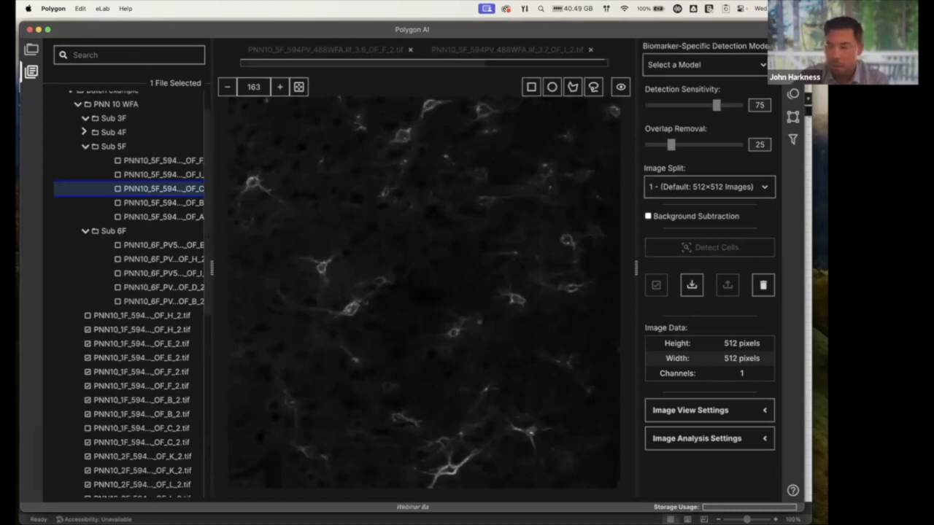
View the in-progress webinar 8 model from the custom models list, and return to that list
click(793, 70)
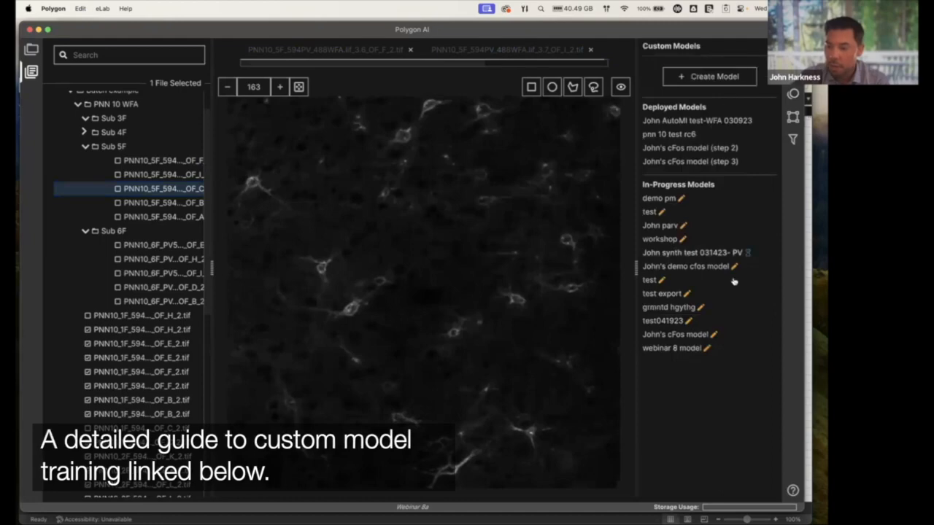
click(662, 350)
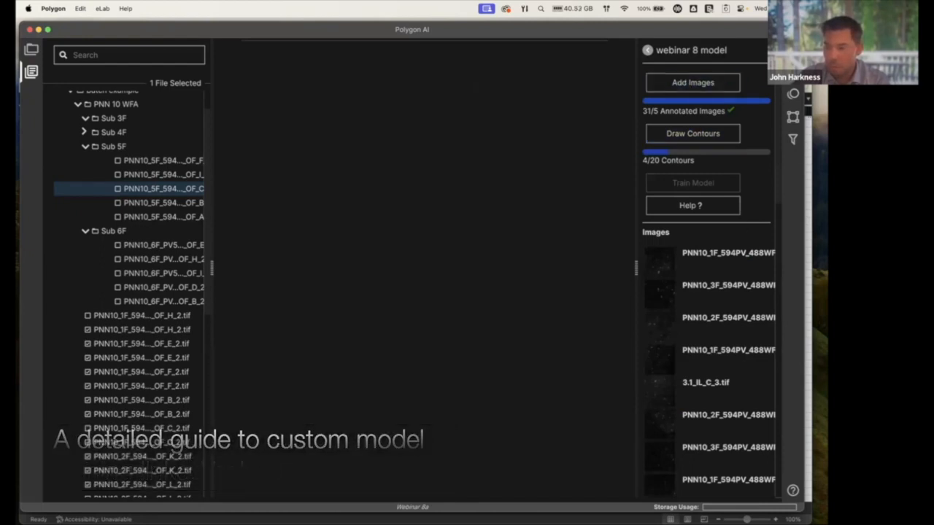
click(793, 71)
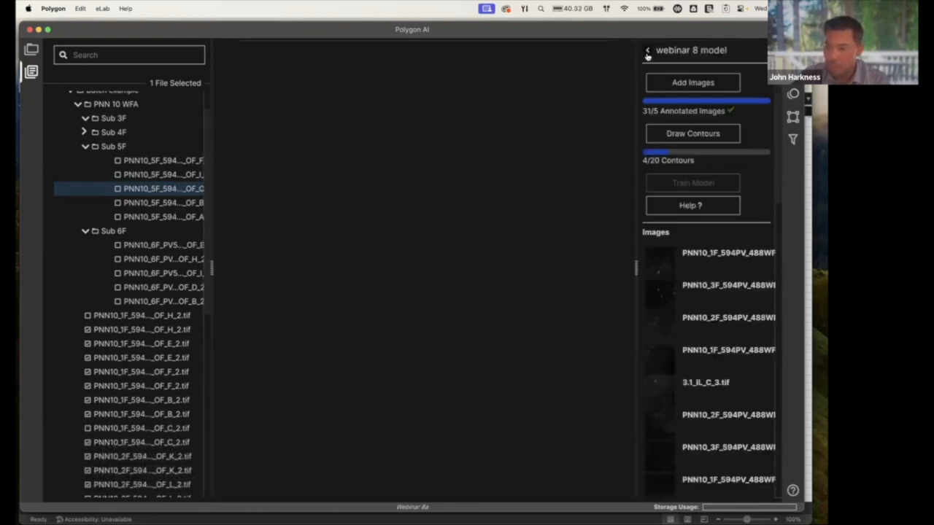
click(648, 52)
click(698, 78)
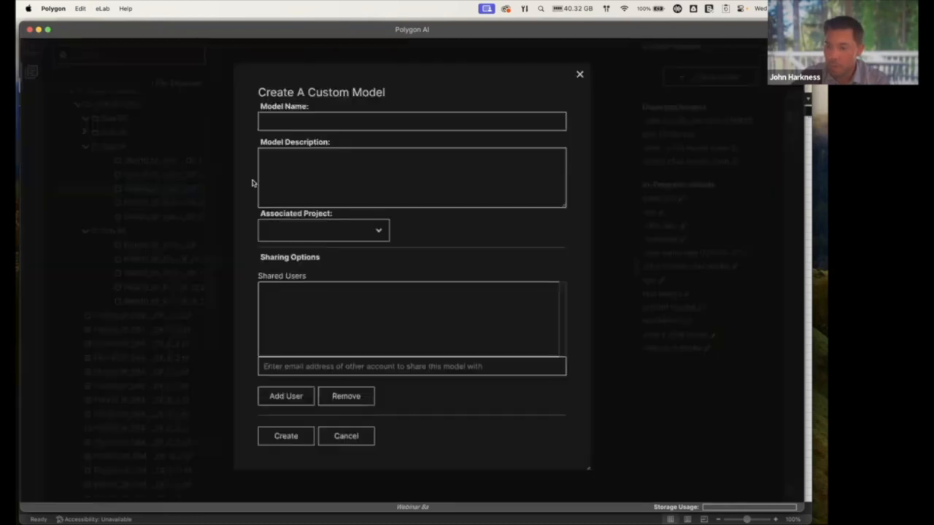
click(309, 123)
text(mhgasvd)
click(315, 170)
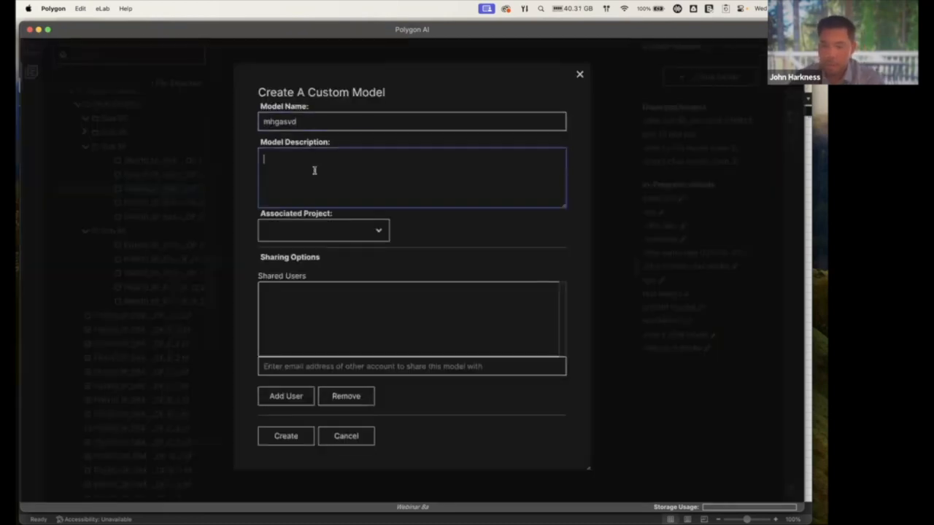
text(sdh)
click(329, 232)
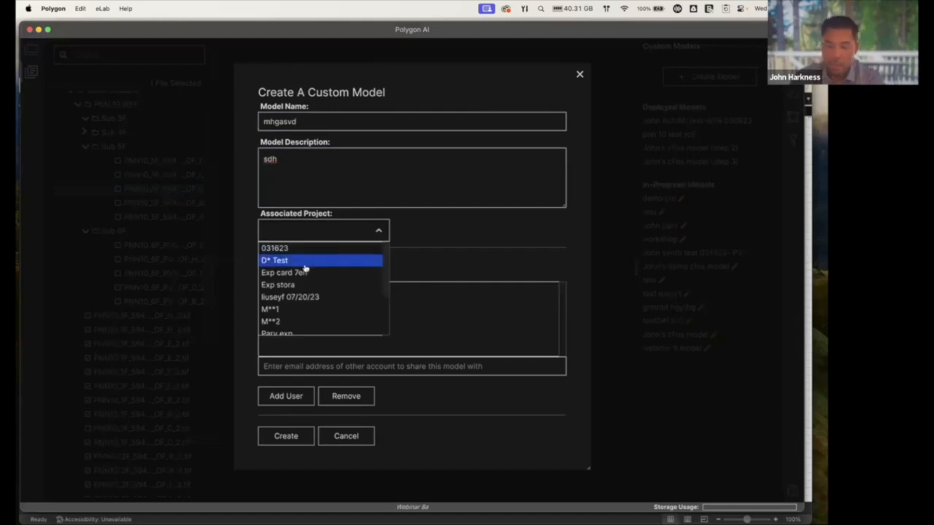
scroll(306, 299, down, 3)
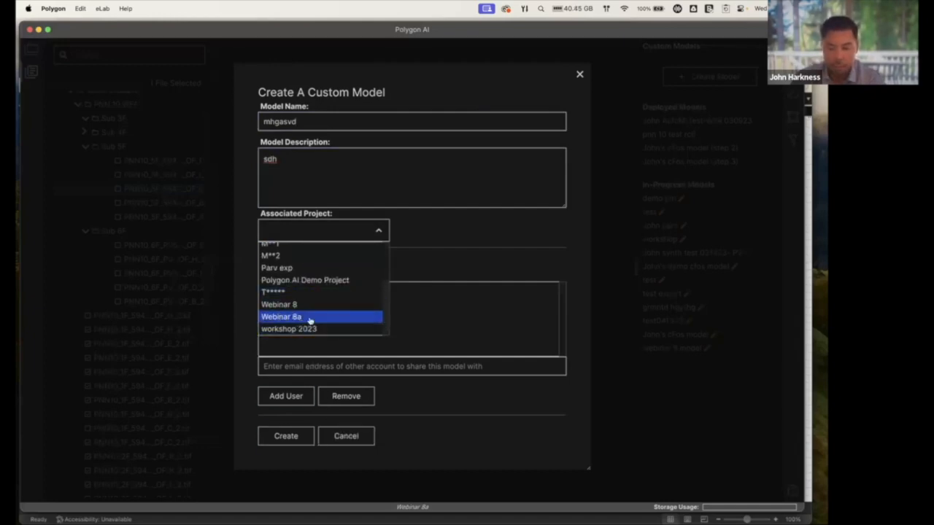
click(448, 247)
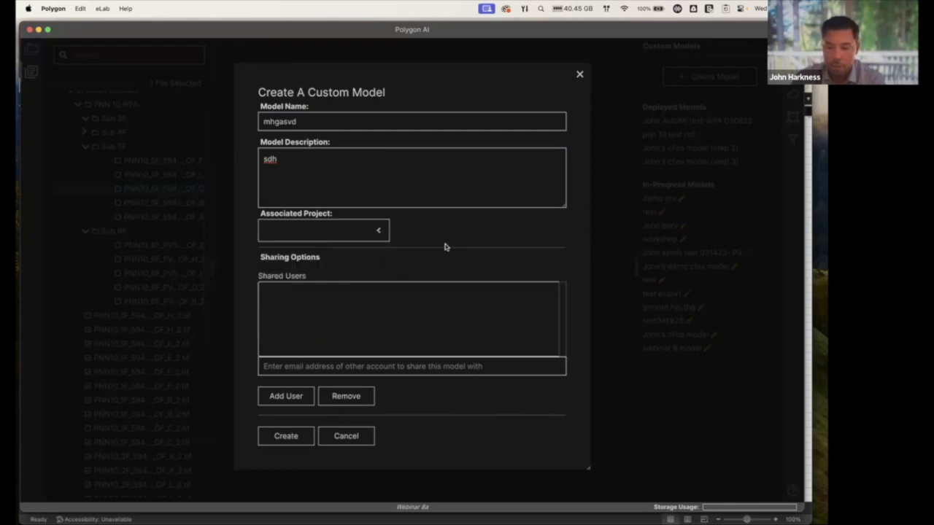
click(317, 368)
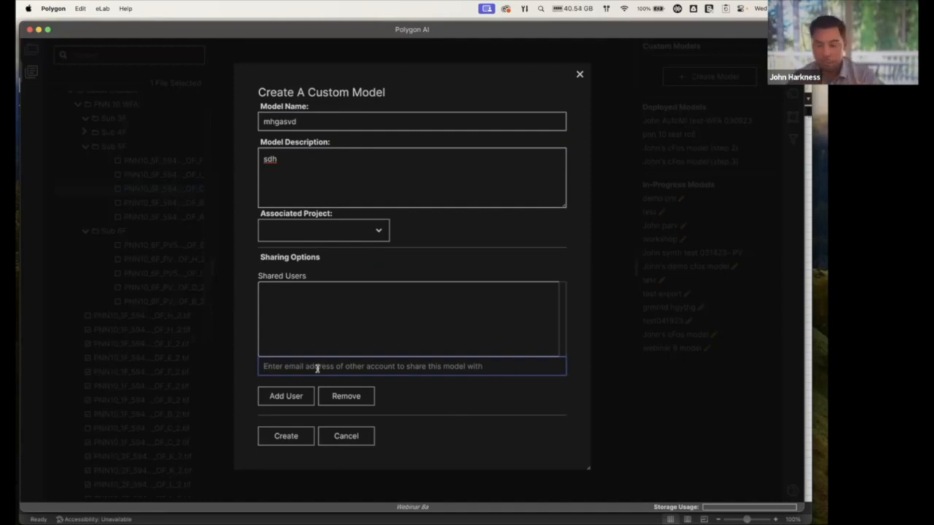
click(339, 437)
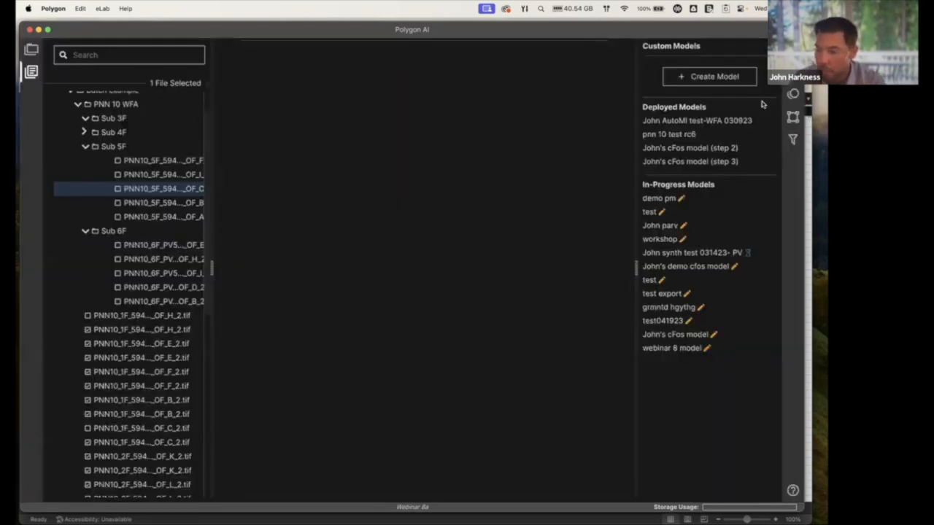
Open the in-progress webinar 8 model and browse the gallery of analyzed images available to add
click(682, 349)
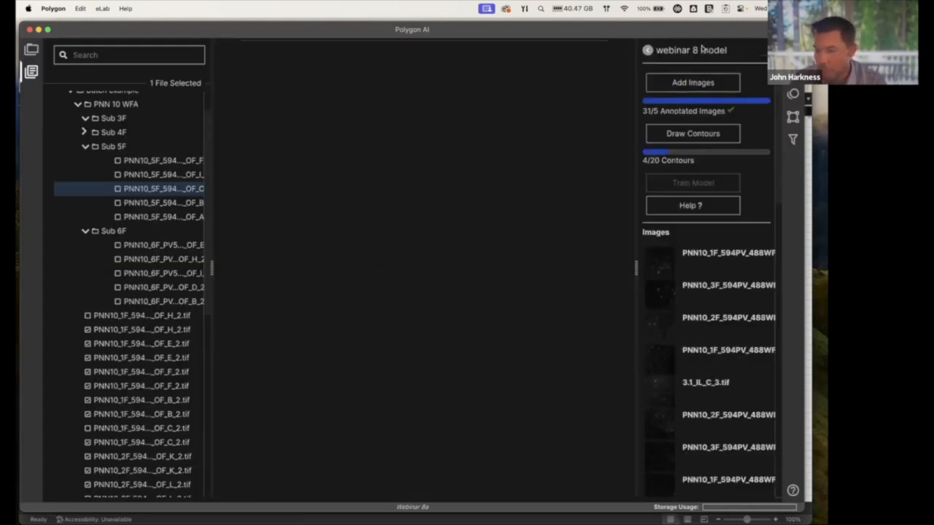
click(695, 86)
scroll(454, 190, down, 5)
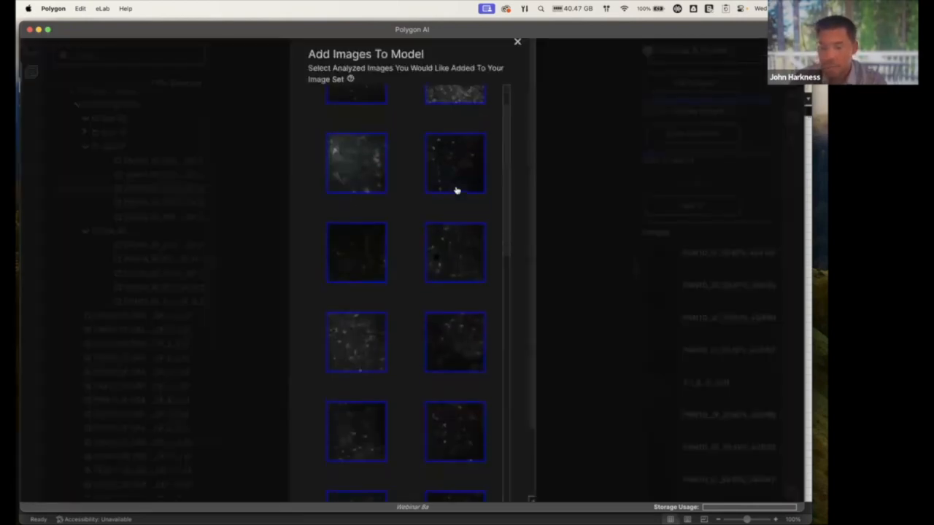
scroll(455, 190, down, 1)
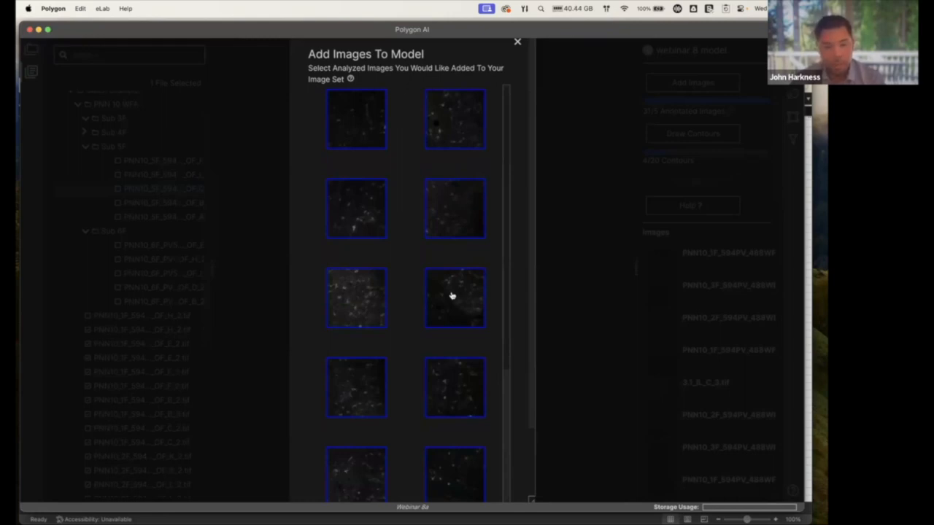
scroll(451, 296, down, 2)
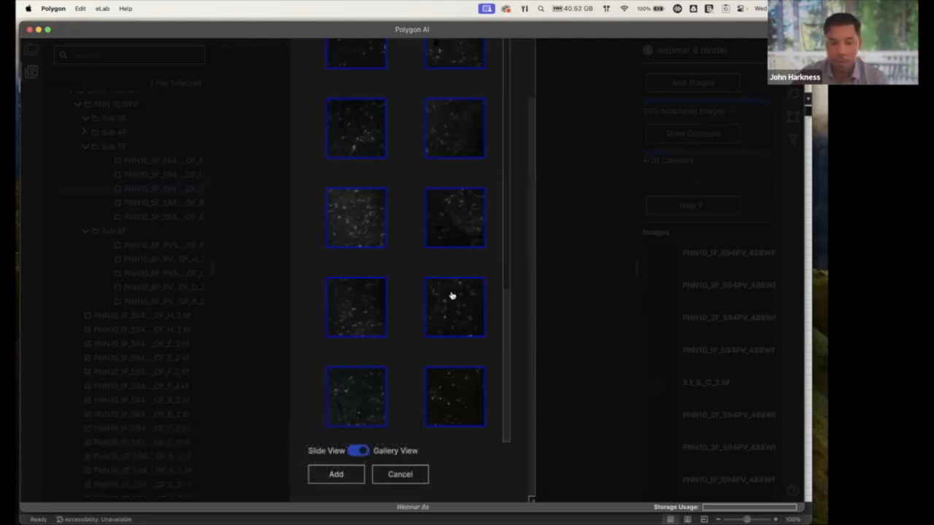
Preview the second and third images in slide view, and leave the image selection without adding any
click(361, 452)
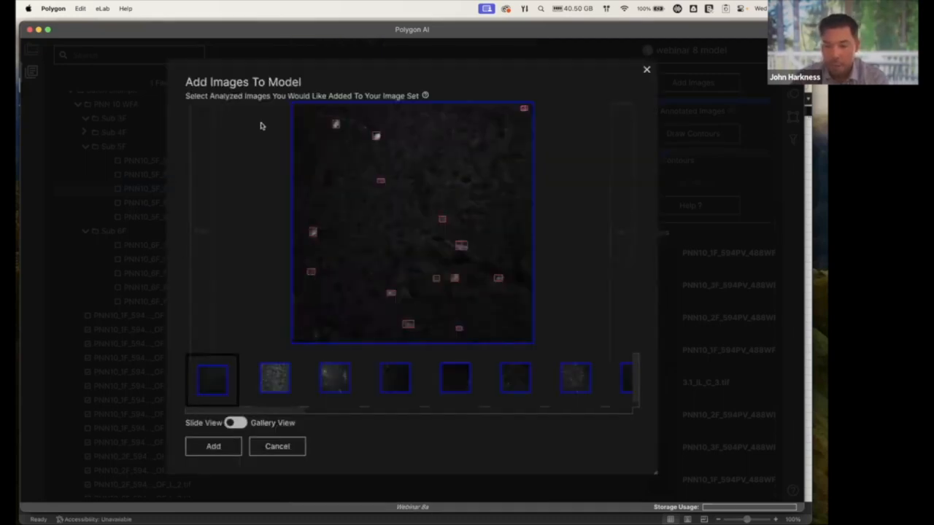
click(281, 382)
click(336, 383)
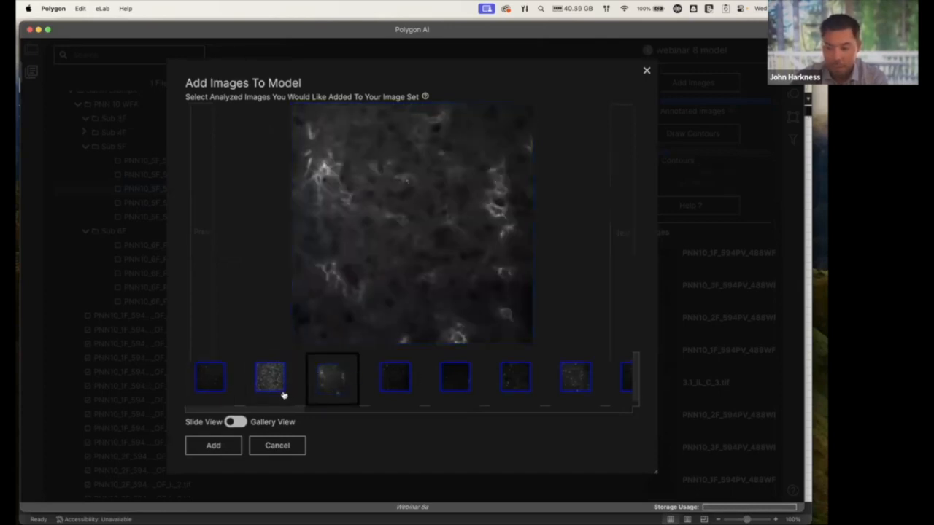
click(269, 382)
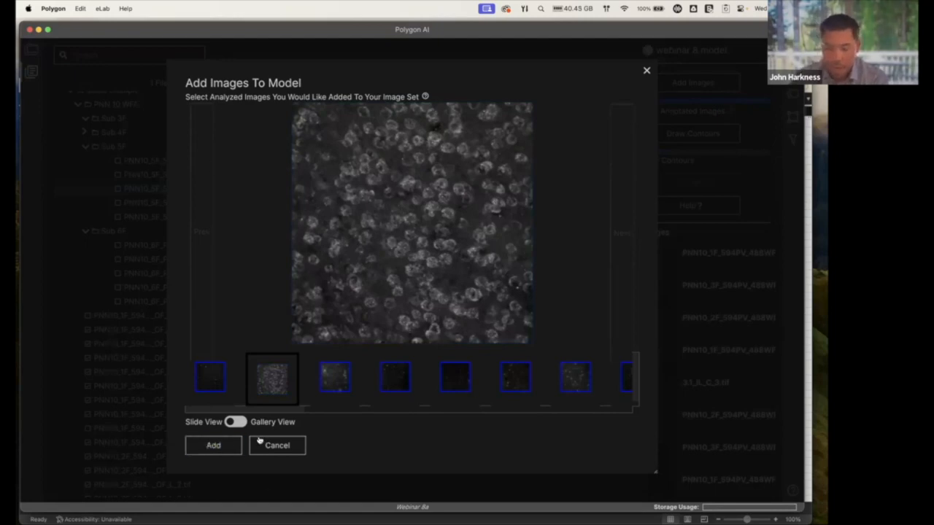
click(276, 445)
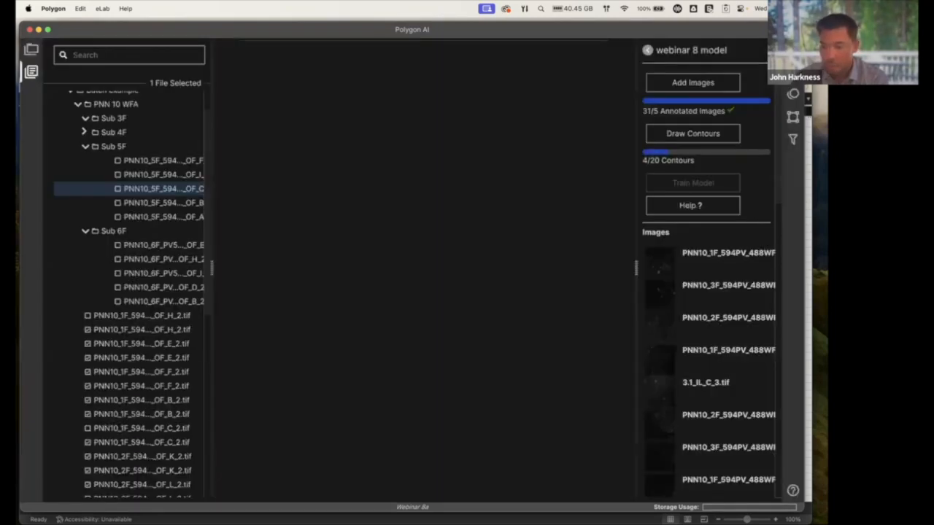
Start contour drawing for the webinar 8 model and try short freehand strokes around the cell in the ellipse
scroll(664, 236, down, 2)
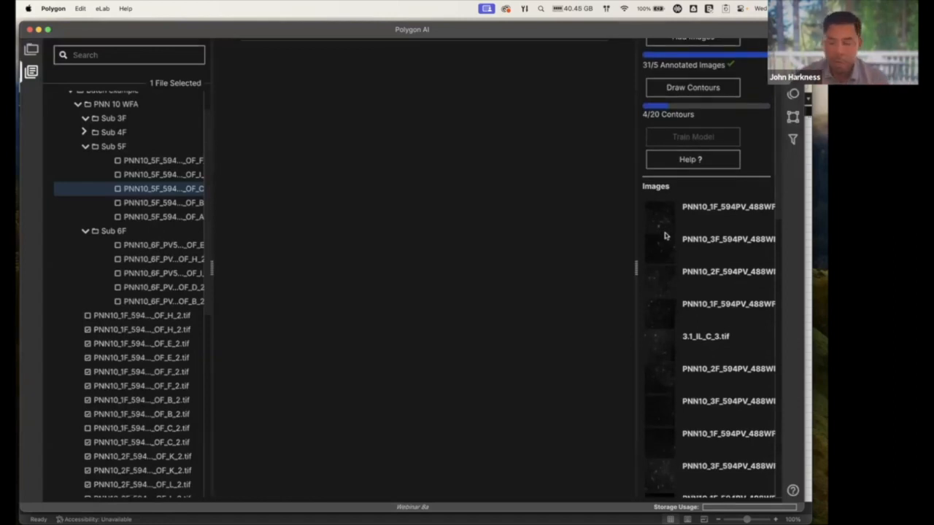
scroll(690, 91, up, 2)
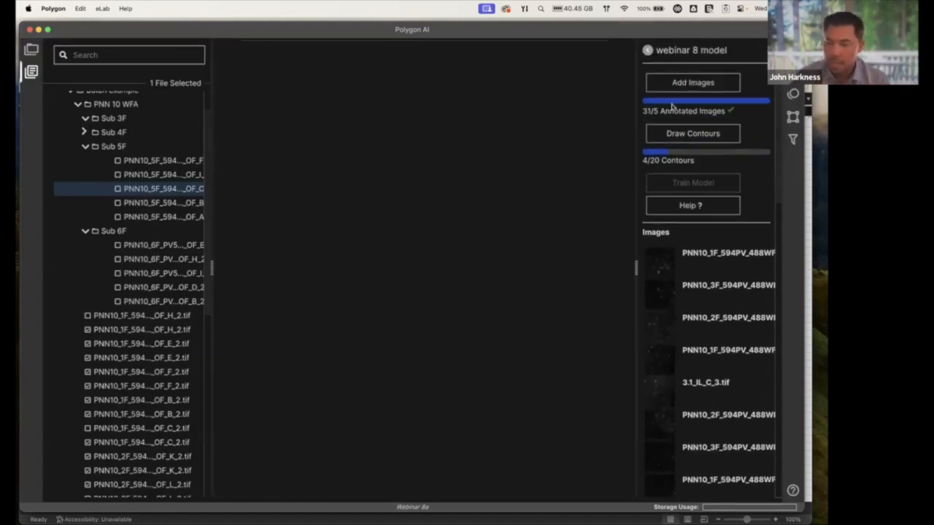
mouse_move(656, 113)
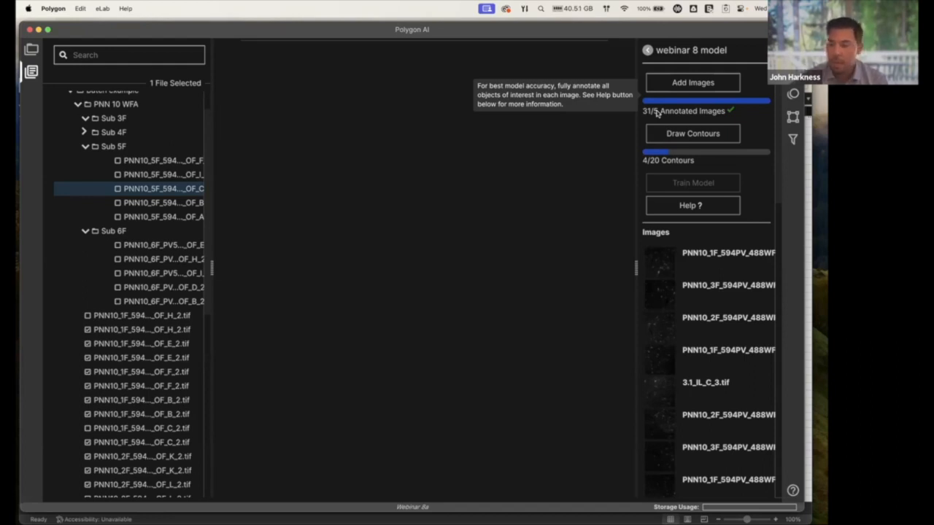
click(689, 136)
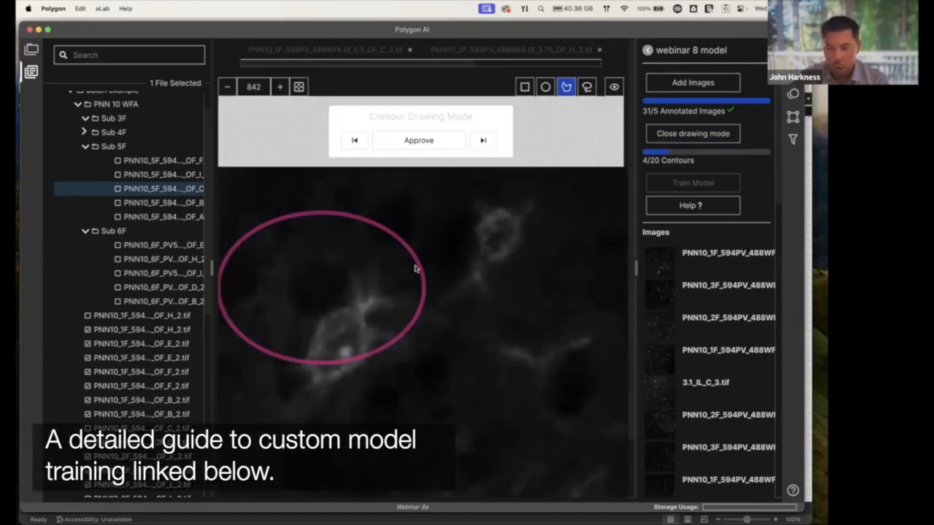
drag(402, 240, 413, 275)
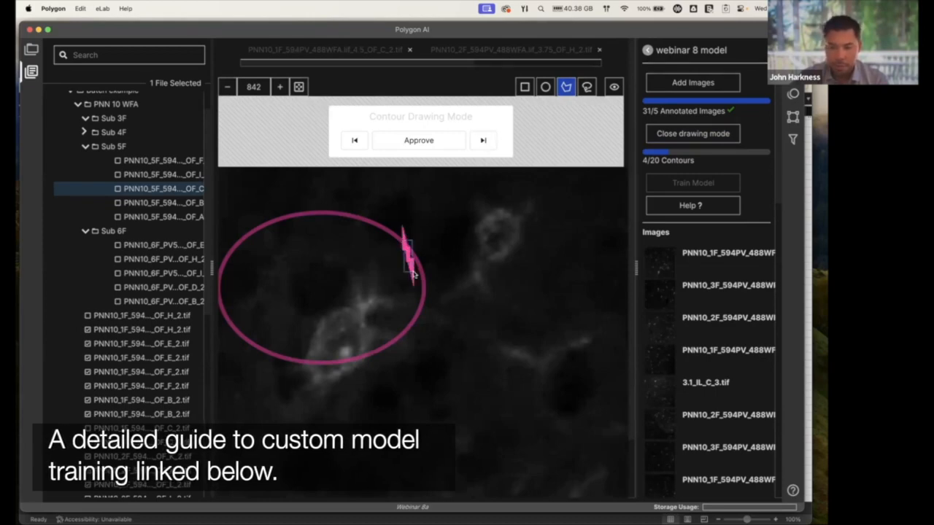
click(358, 316)
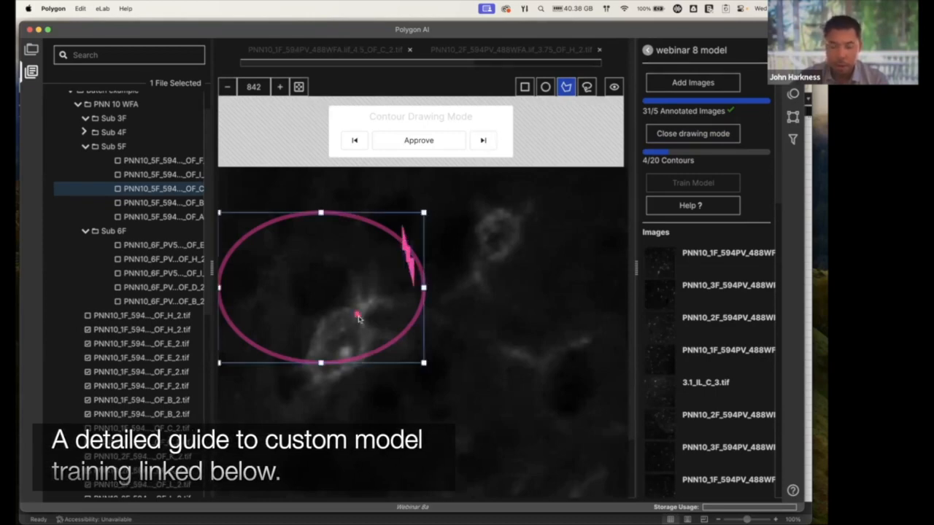
mouse_move(358, 316)
mouse_down()
mouse_move(369, 350)
mouse_move(348, 381)
mouse_up()
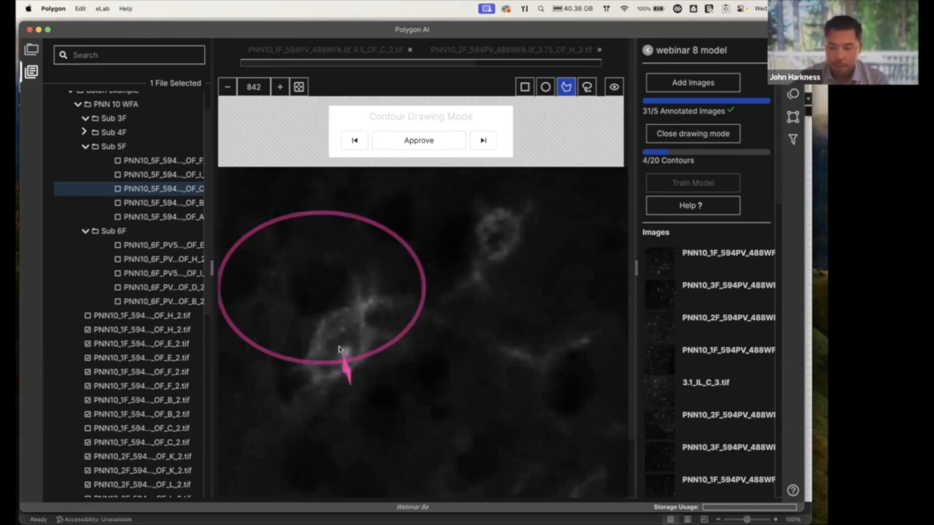
Resize the ellipse into a circle enclosing the whole cell, and trace a closed freehand contour around the cell
click(312, 361)
scroll(310, 363, down, 3)
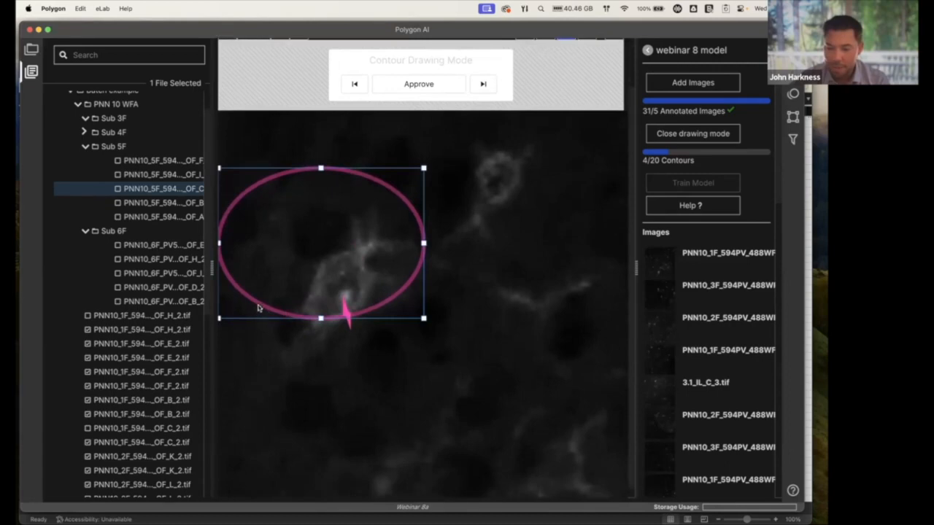
drag(321, 328, 323, 366)
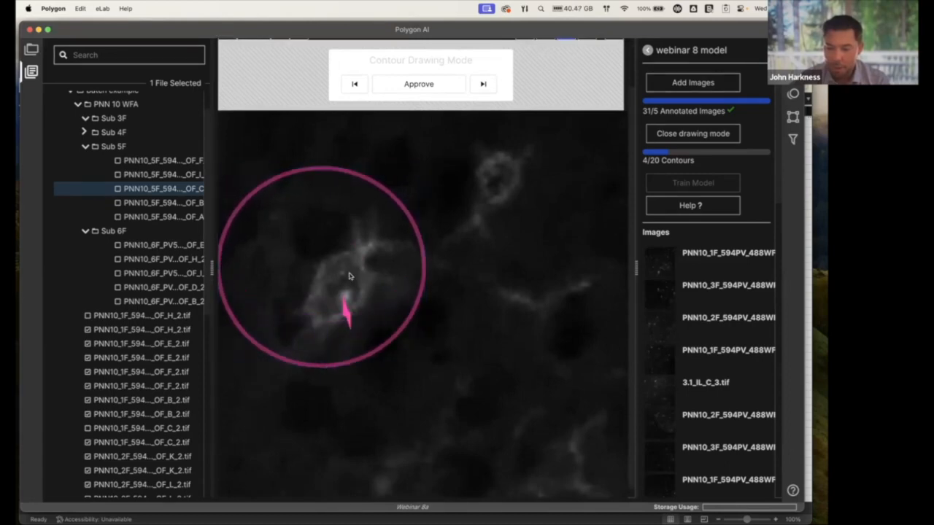
click(277, 176)
drag(219, 169, 272, 210)
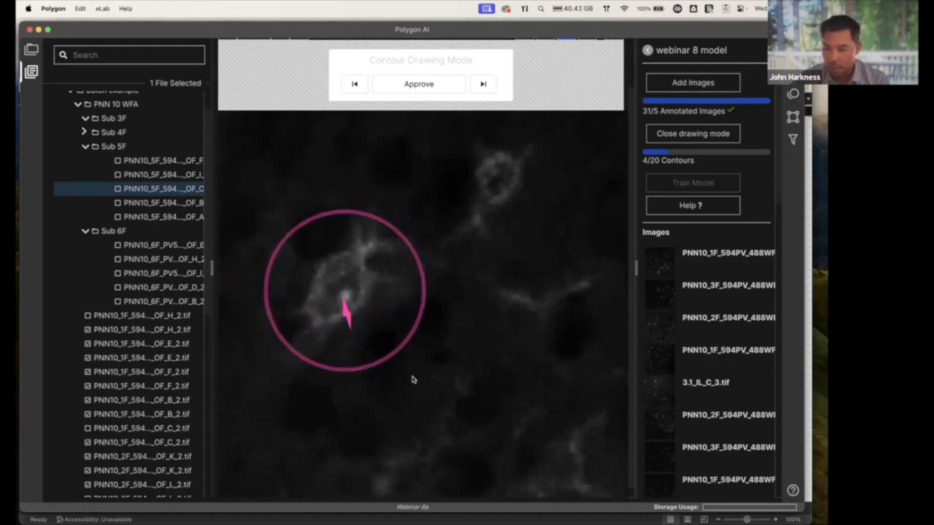
mouse_move(370, 242)
mouse_down()
mouse_move(382, 287)
mouse_move(362, 328)
mouse_move(337, 341)
mouse_move(295, 330)
mouse_move(300, 277)
mouse_move(361, 235)
mouse_move(370, 241)
mouse_up()
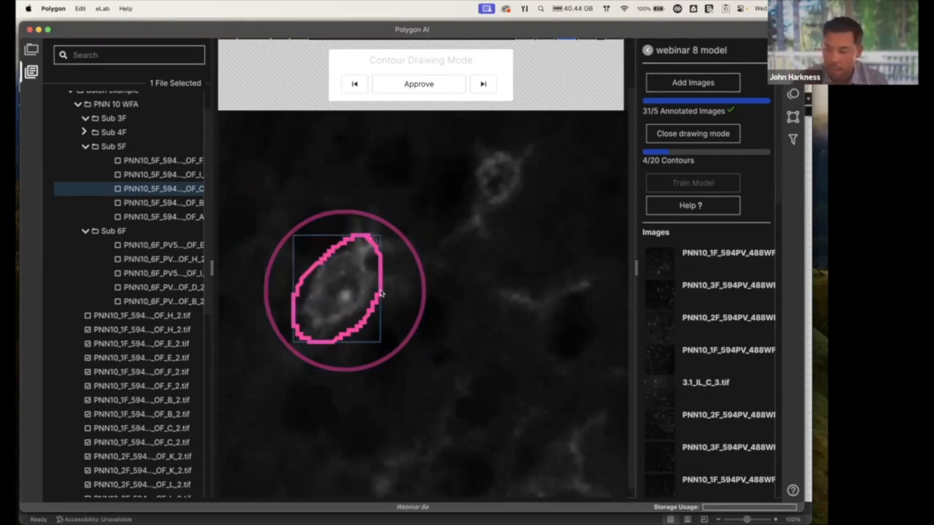
Replace the loose contour with a tighter freehand outline around the cell inside the circle, and approve it
key(Delete)
mouse_move(364, 249)
mouse_down()
mouse_move(370, 309)
mouse_move(330, 328)
mouse_move(305, 321)
mouse_move(309, 286)
mouse_move(332, 251)
mouse_move(363, 252)
mouse_up()
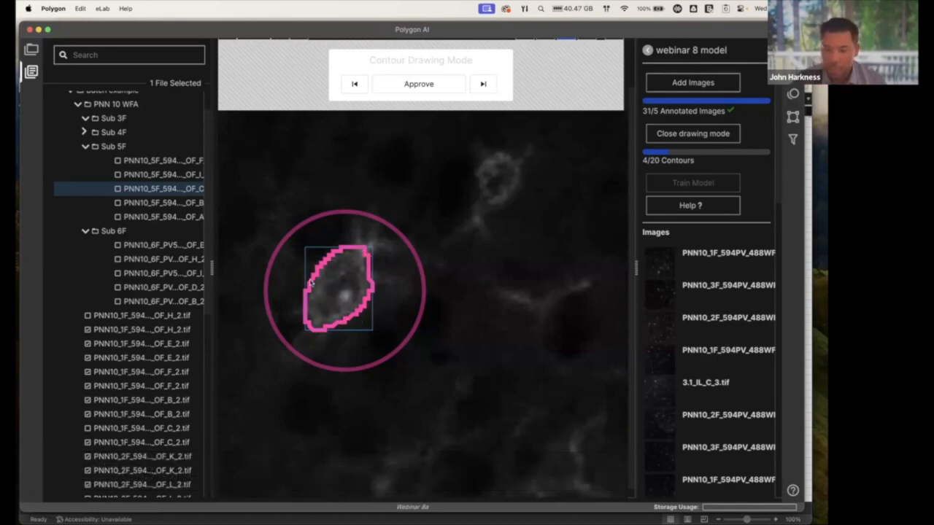
click(419, 90)
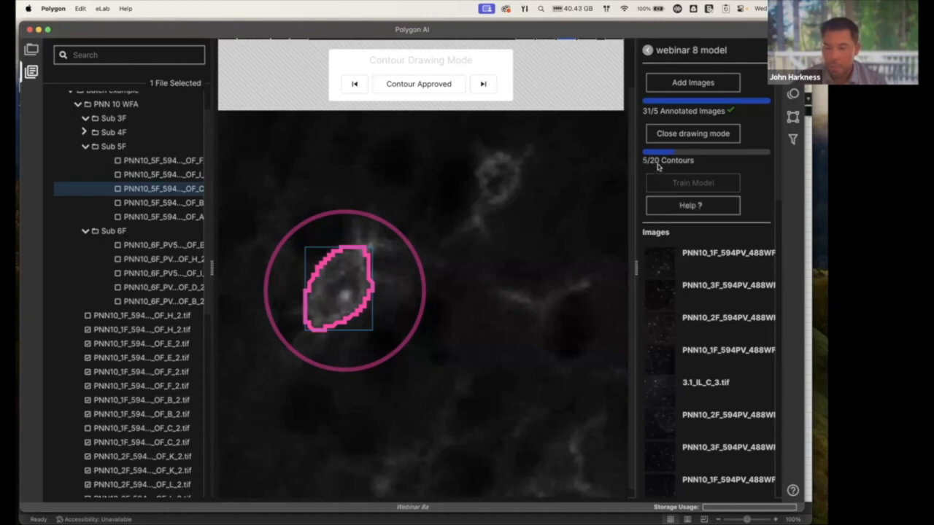
Enlarge the next annotation's rectangle to enclose the whole cell, then trace a closed freehand contour around that cell and approve it
click(483, 85)
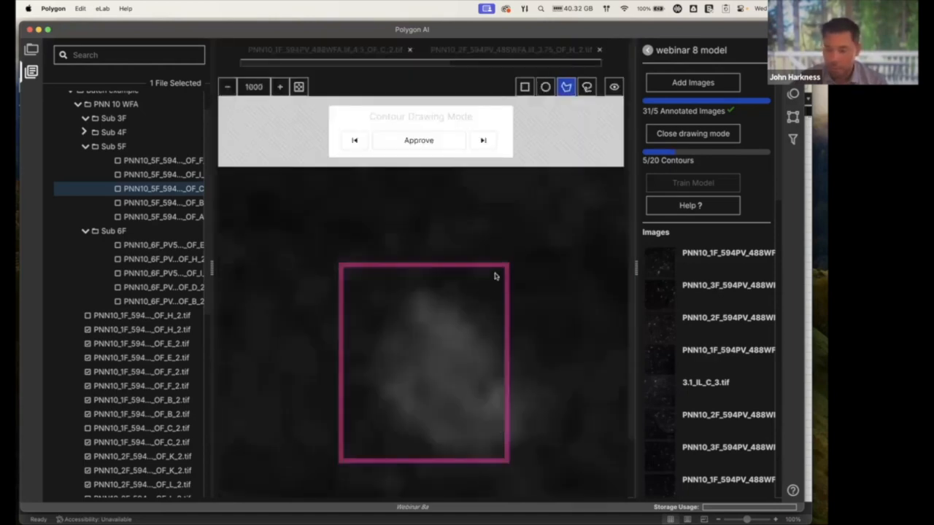
click(508, 395)
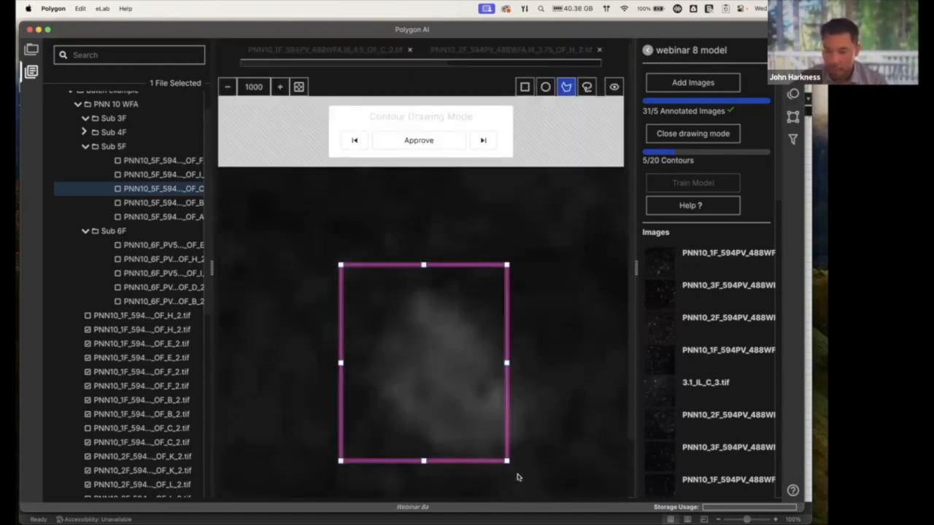
drag(513, 464, 544, 474)
click(505, 460)
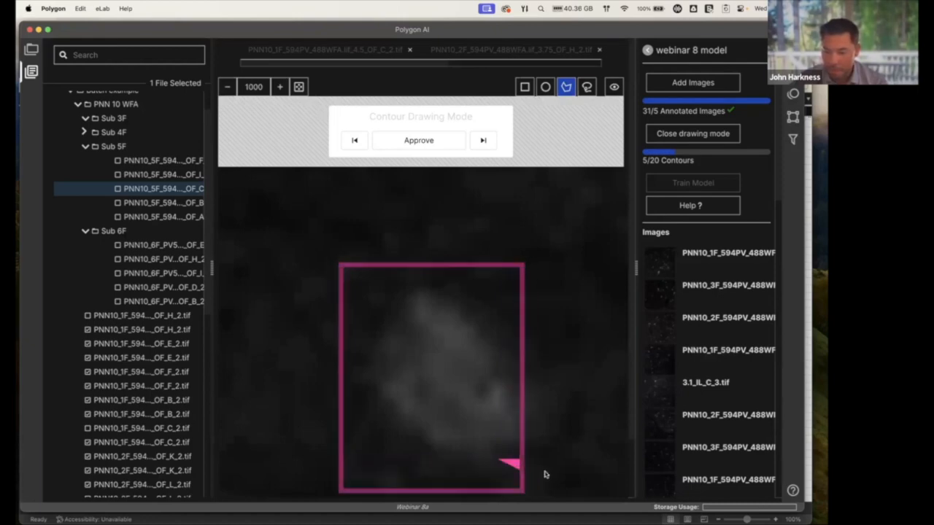
mouse_move(449, 301)
mouse_down()
mouse_move(415, 289)
mouse_move(381, 342)
mouse_move(402, 408)
mouse_move(471, 464)
mouse_move(516, 455)
mouse_move(522, 412)
mouse_move(502, 351)
mouse_move(451, 297)
mouse_up()
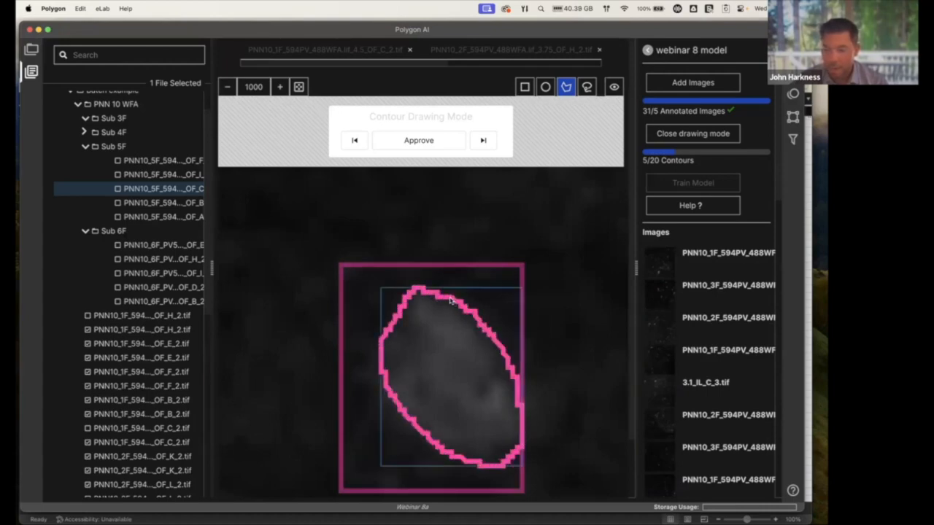
click(417, 140)
Delete the ellipse annotation on the following object, and skip ahead through the next annotations without drawing contours
click(486, 143)
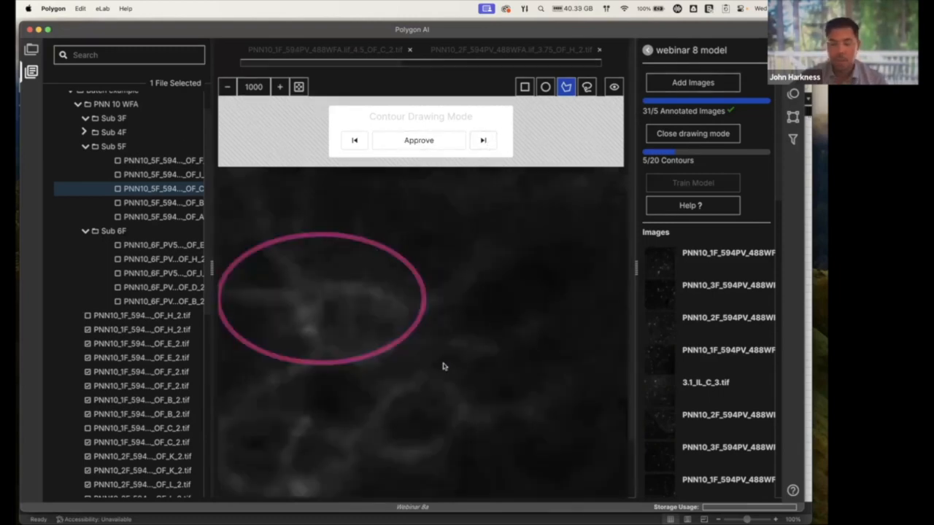
click(413, 332)
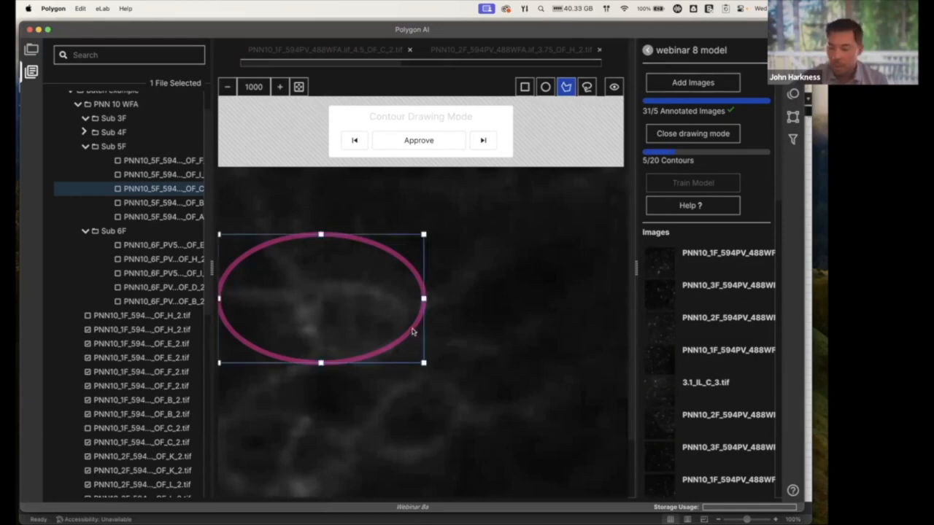
key(Delete)
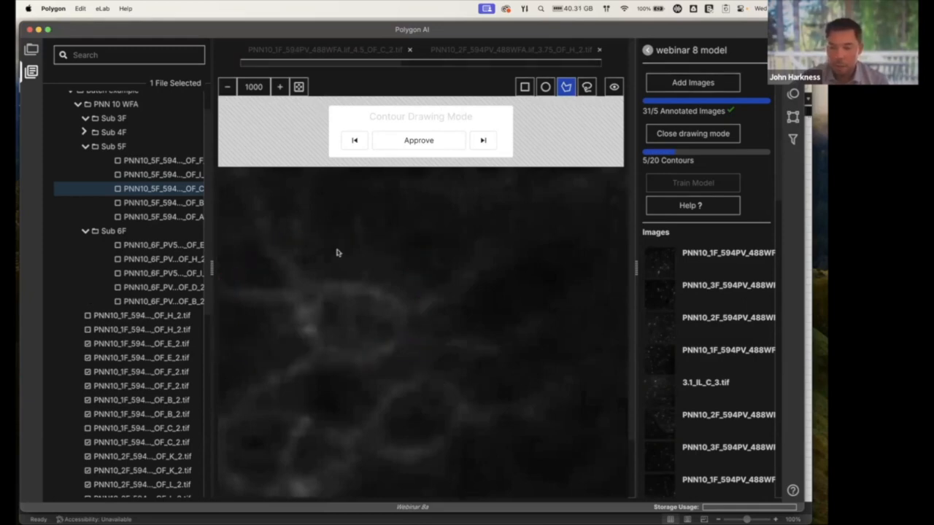
click(484, 140)
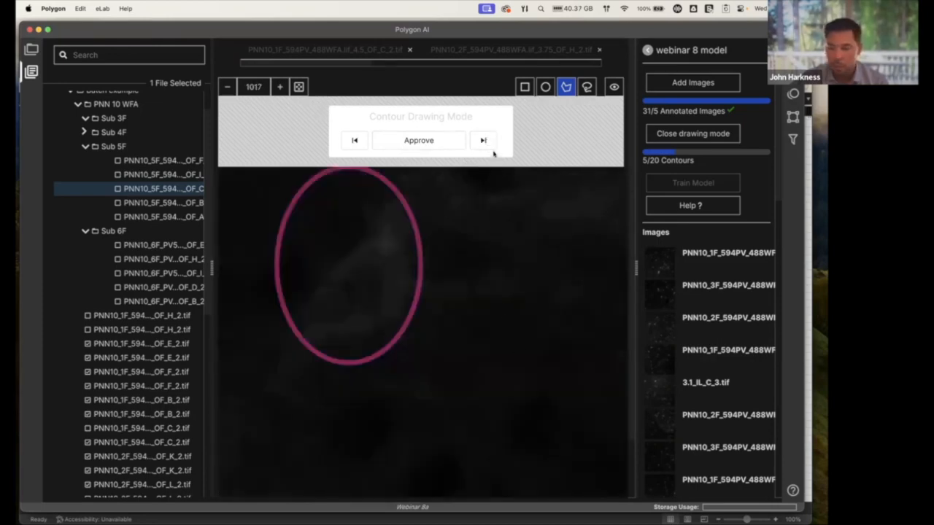
click(485, 140)
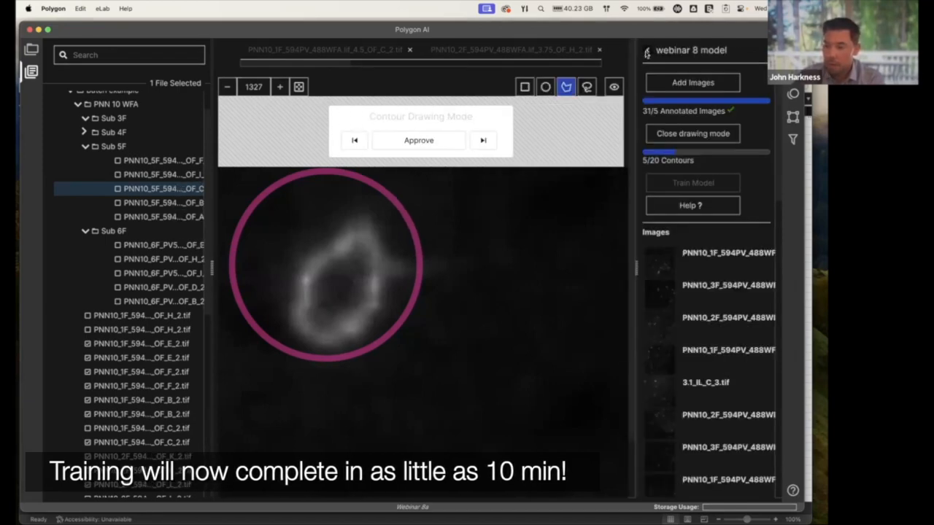
Leave the webinar 8 model for the custom models list, reopen it to check its progress, and return to the list
click(646, 52)
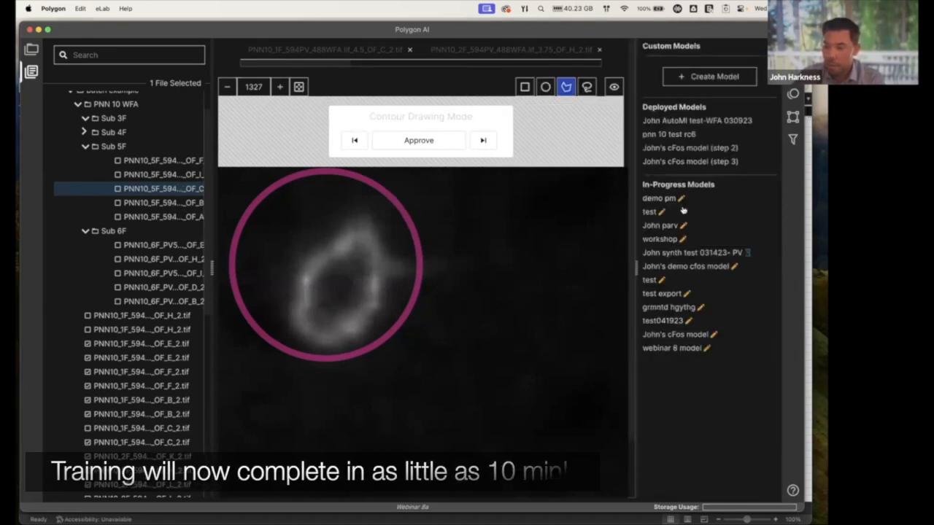
mouse_move(747, 260)
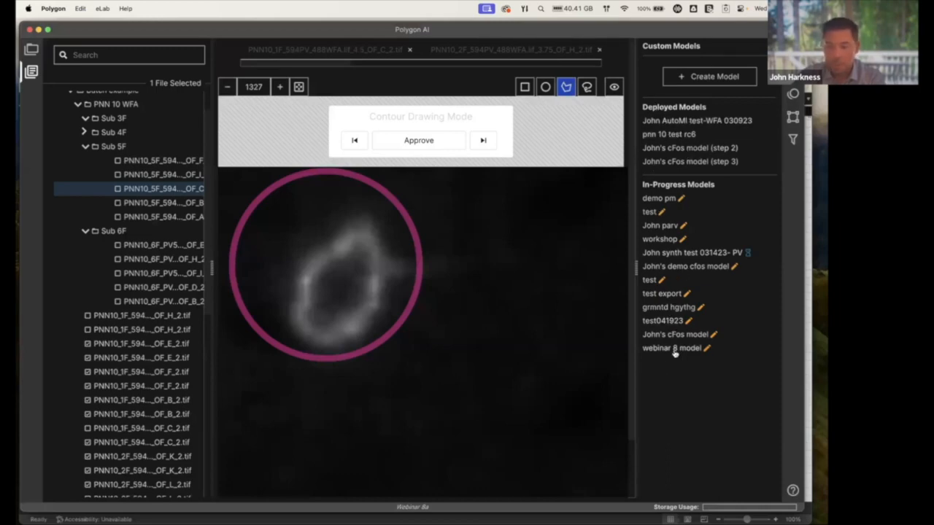
click(707, 351)
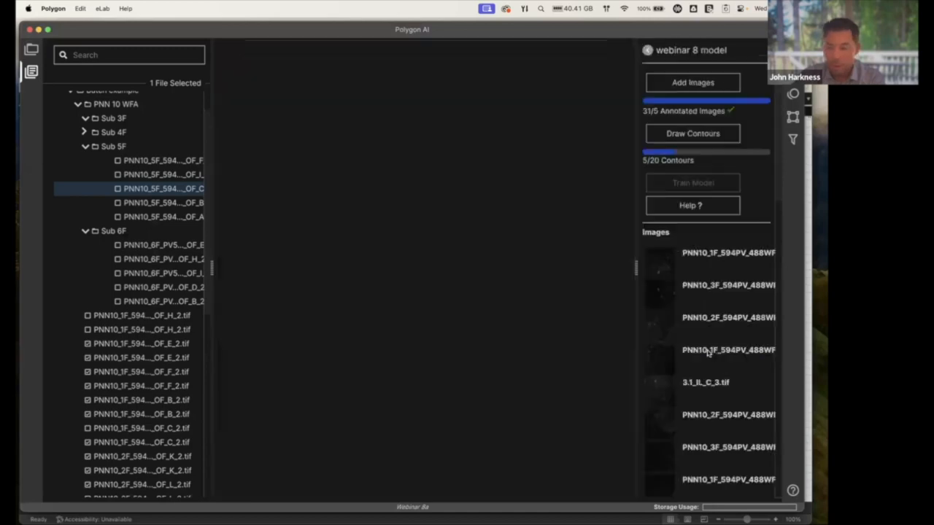
click(647, 51)
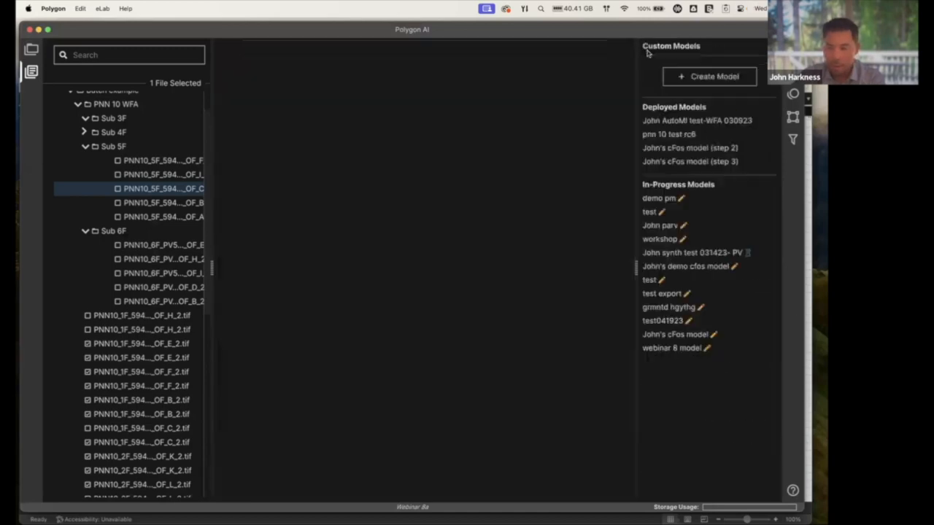